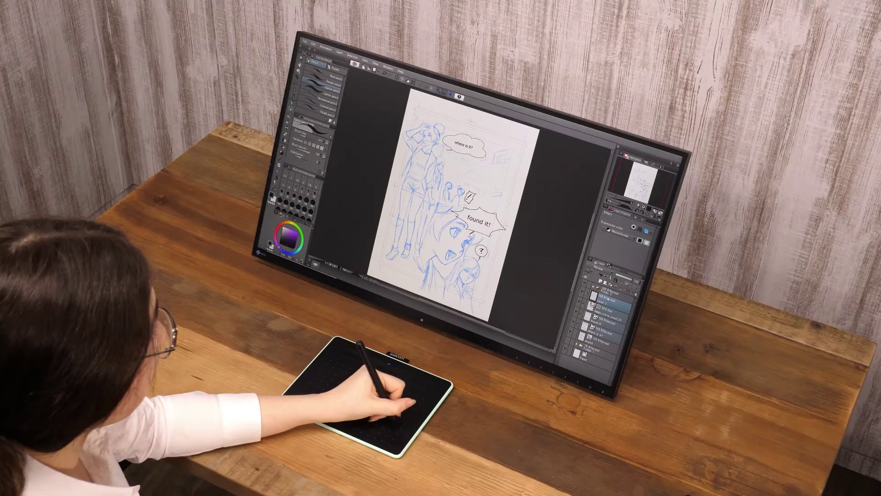
# Step: Collapse the expanded layer folder in the Layer panel to shorten the layer list
pyautogui.click(594, 288)
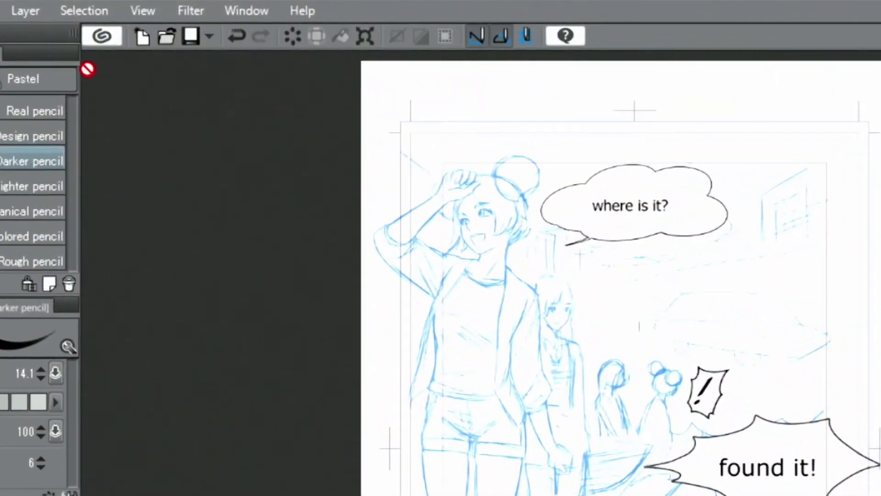
# Step: Create a new Frame Border folder named 'Frame 1' with a 10 px line width
pyautogui.click(19, 10)
pyautogui.moveTo(246, 68)
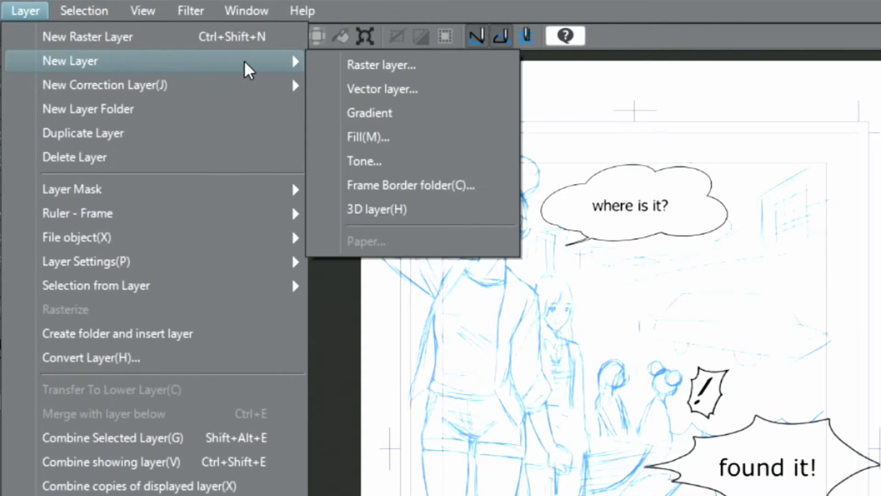
pyautogui.click(365, 190)
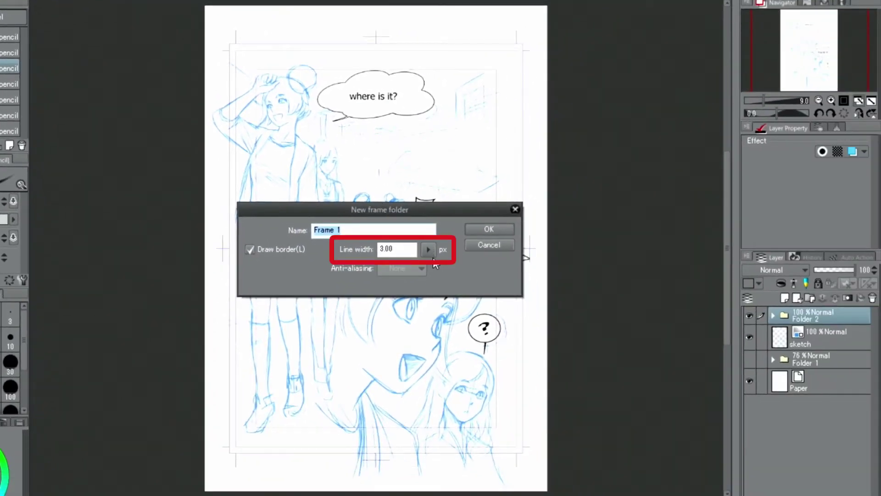
pyautogui.click(428, 250)
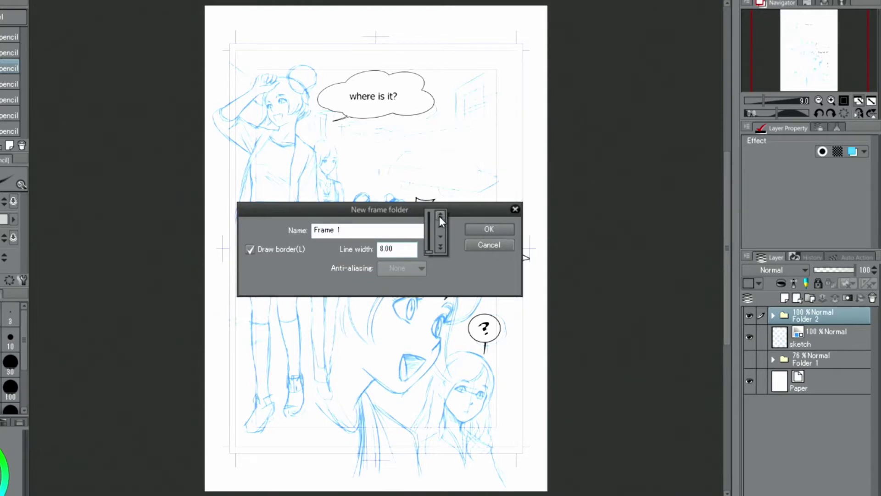
pyautogui.click(439, 216)
pyautogui.click(439, 216)
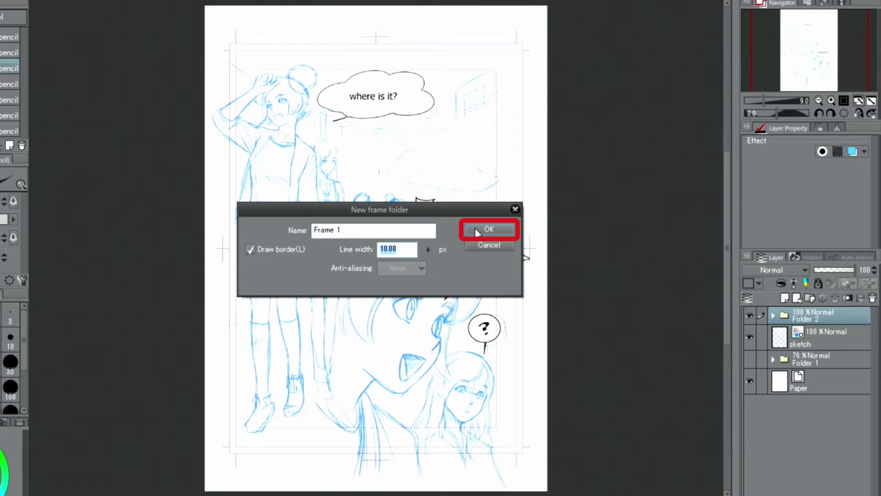
pyautogui.click(477, 231)
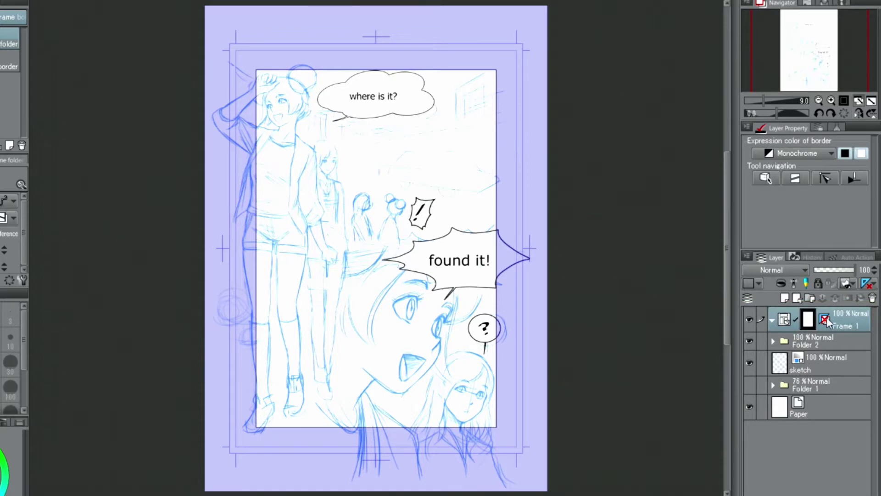
# Step: Move Frame 1 below Folder 2 and set Divide frame border spacing to horizontal 50, vertical 100
pyautogui.moveTo(832, 332); pyautogui.dragTo(834, 348)
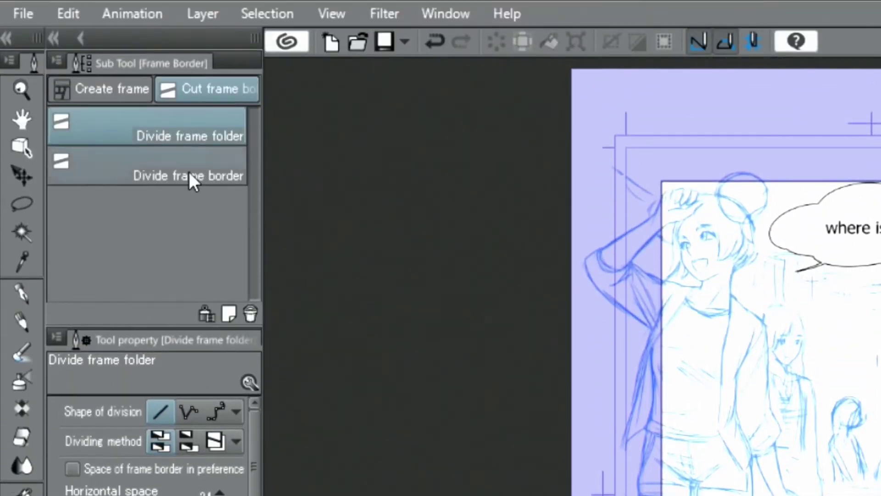
pyautogui.click(193, 174)
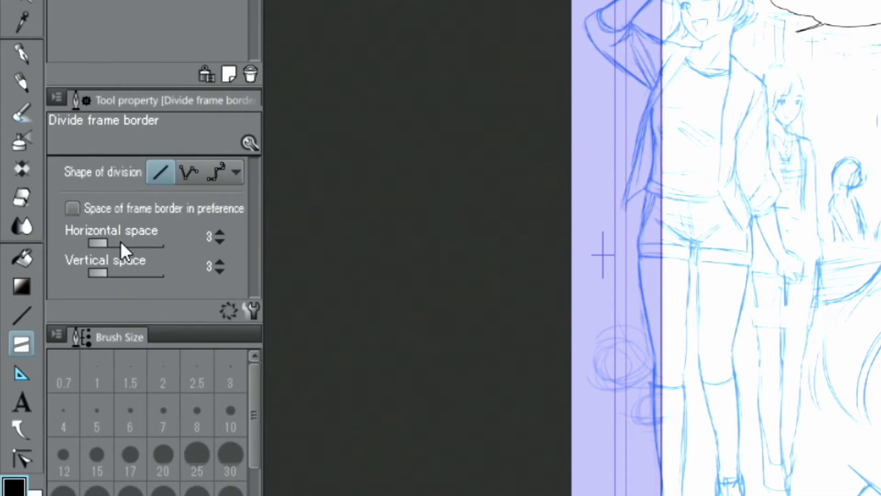
pyautogui.moveTo(109, 243); pyautogui.dragTo(132, 244)
pyautogui.click(219, 242)
pyautogui.click(220, 242)
pyautogui.click(220, 242)
pyautogui.moveTo(118, 271); pyautogui.dragTo(138, 273)
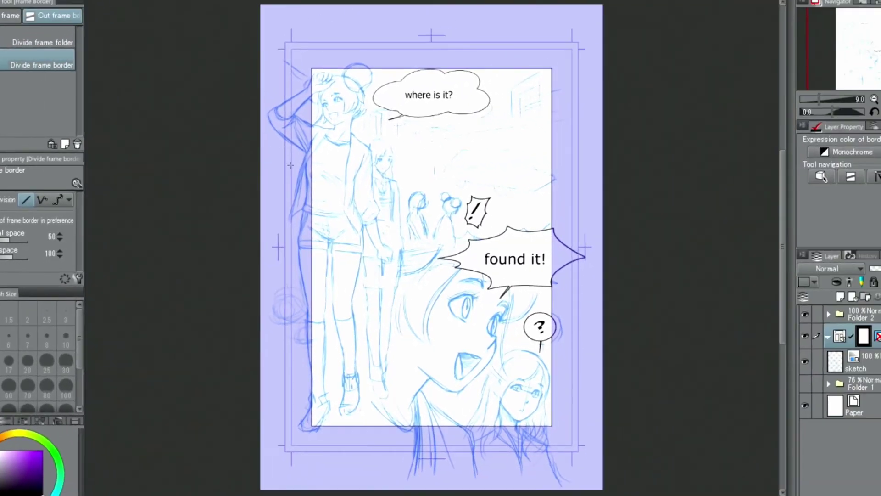
# Step: Cut two slanted gutters across the page frame and a vertical cut through the bottom panel
pyautogui.moveTo(348, 153); pyautogui.dragTo(460, 129)
pyautogui.moveTo(402, 140); pyautogui.dragTo(471, 132)
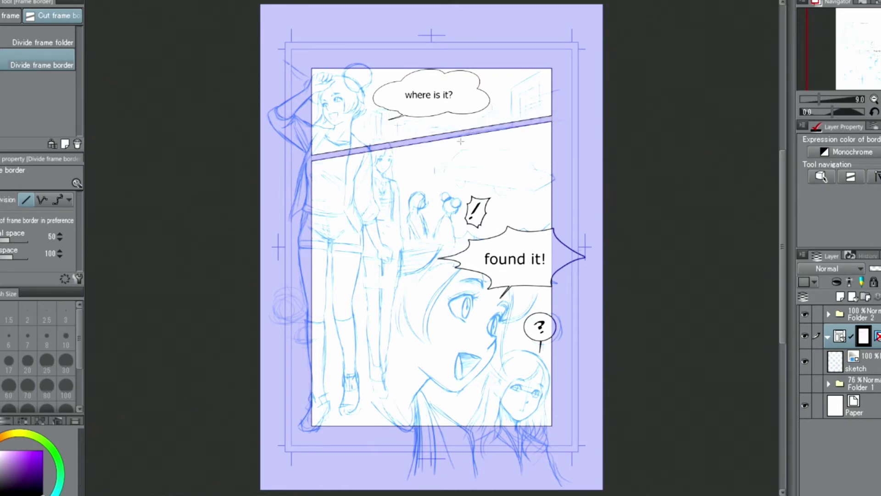
pyautogui.moveTo(303, 229); pyautogui.dragTo(567, 256)
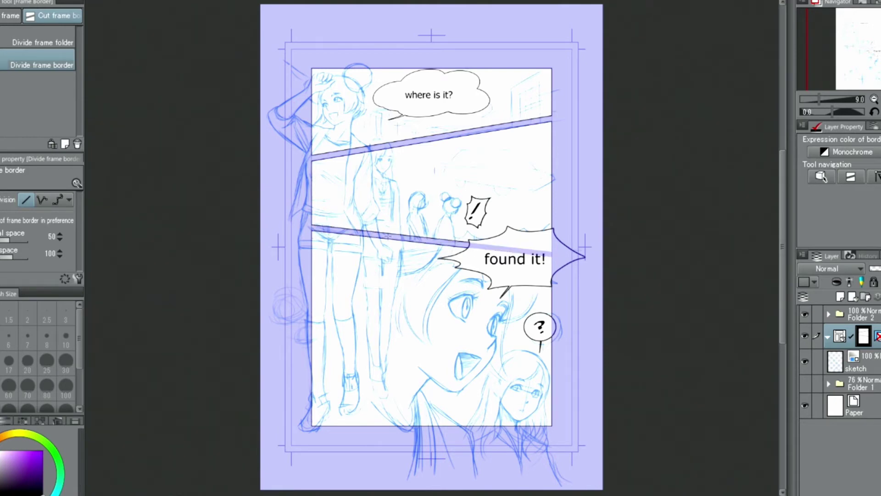
pyautogui.moveTo(389, 236); pyautogui.dragTo(382, 317)
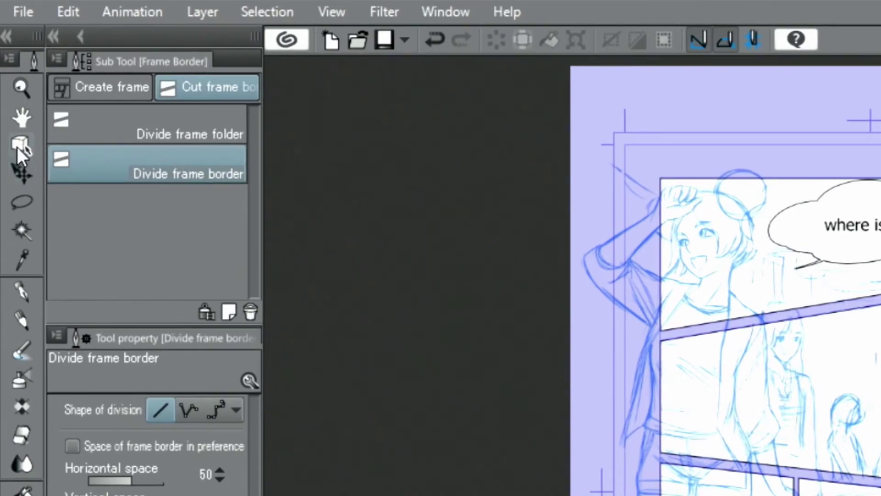
# Step: Select the frame border with the Object tool and zoom in on a panel gutter
pyautogui.click(20, 147)
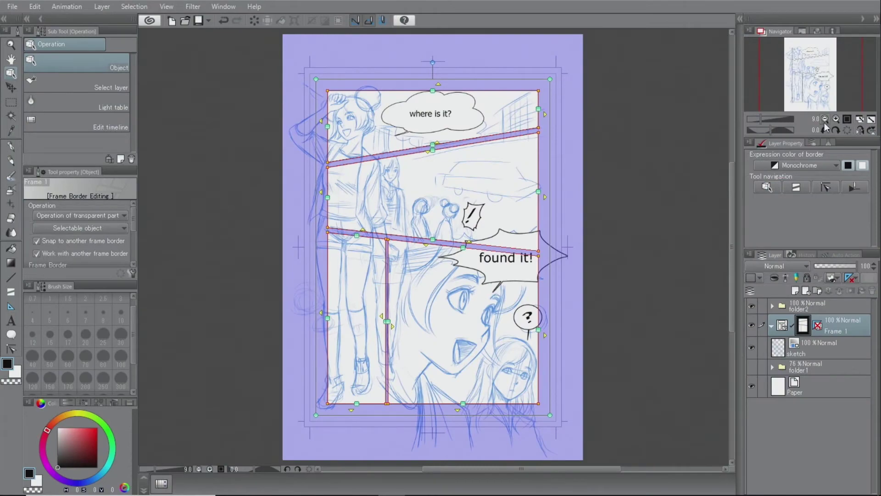
pyautogui.click(834, 118)
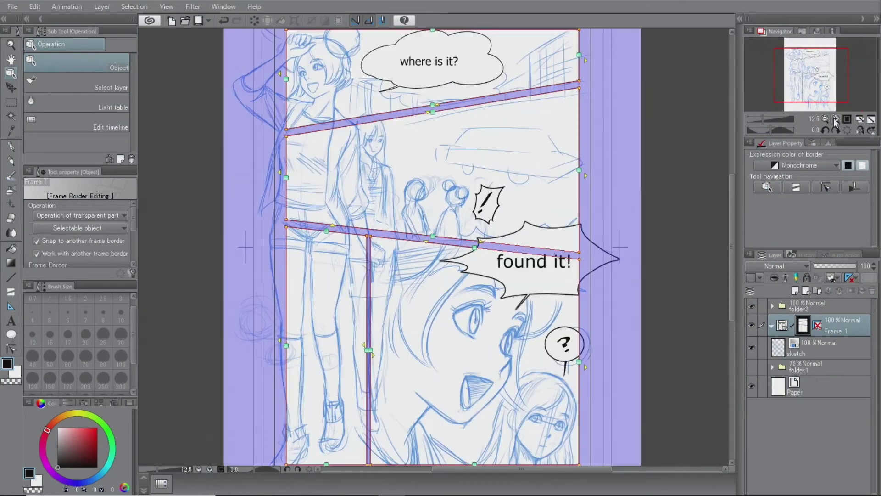
pyautogui.click(837, 117)
pyautogui.click(838, 117)
pyautogui.click(838, 118)
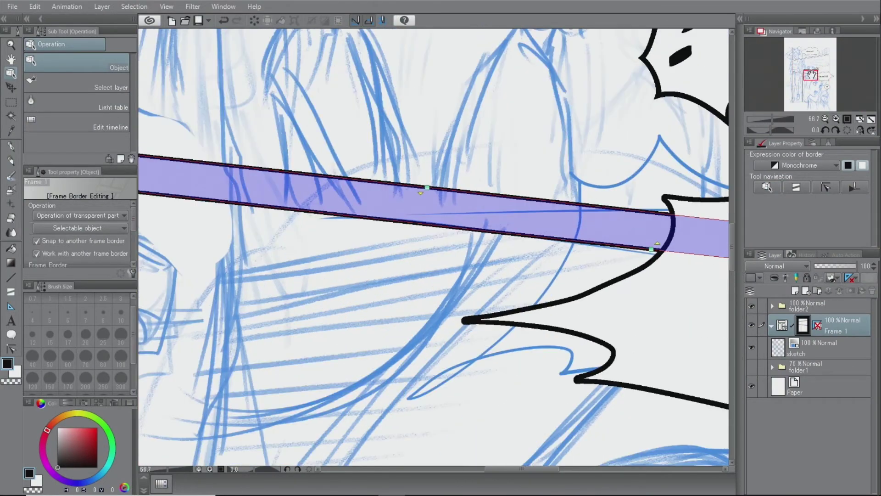
pyautogui.moveTo(811, 75); pyautogui.dragTo(813, 79)
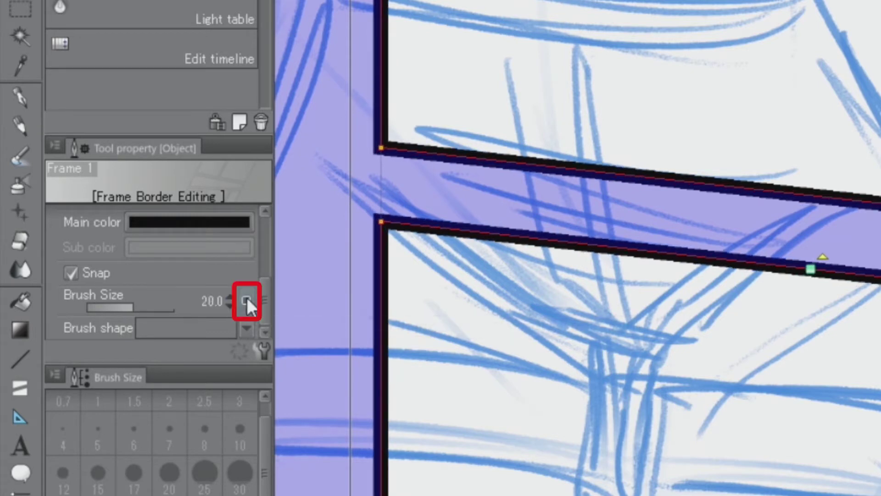
# Step: Make the frame border brush size vary randomly with a minimum value of 10
pyautogui.click(247, 298)
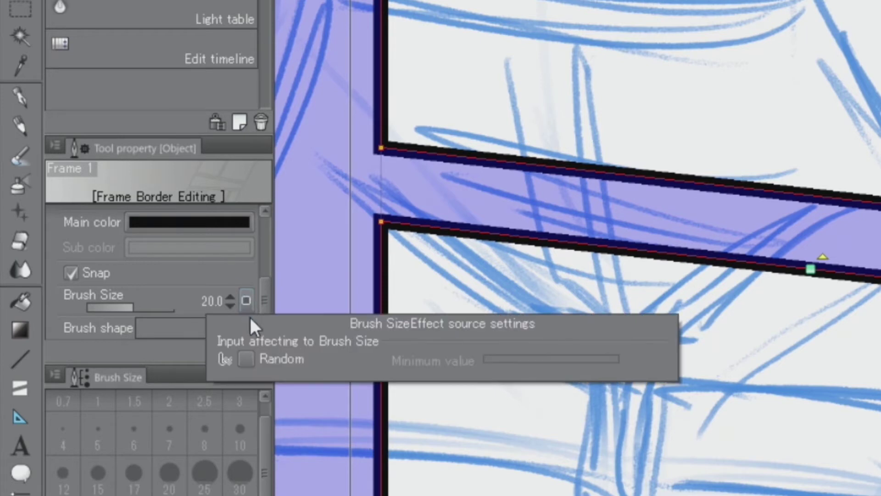
pyautogui.click(251, 360)
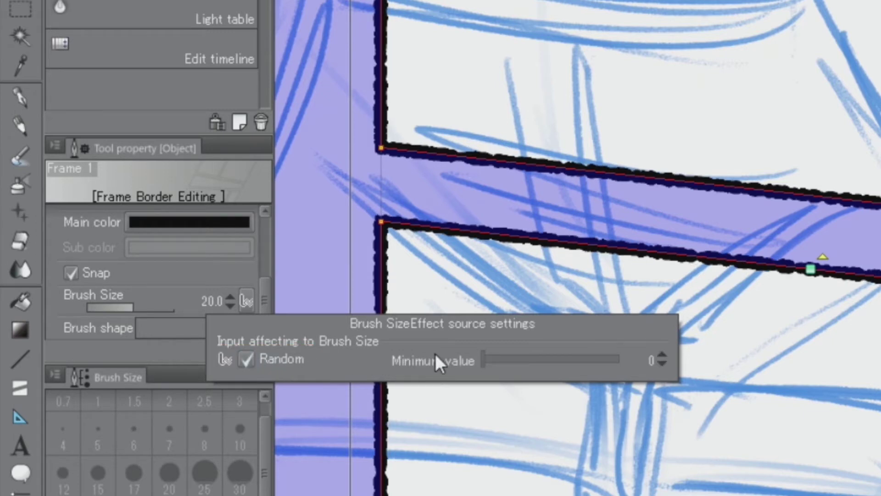
pyautogui.moveTo(486, 355); pyautogui.dragTo(532, 368)
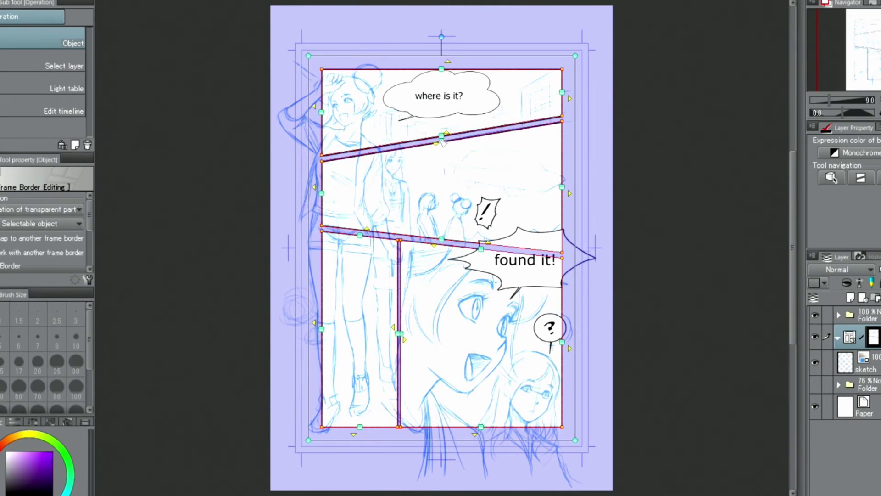
# Step: Raise the top slanted gutter, shift the vertical gutter left, and select the narrow bottom-left panel
pyautogui.moveTo(442, 143); pyautogui.dragTo(442, 138)
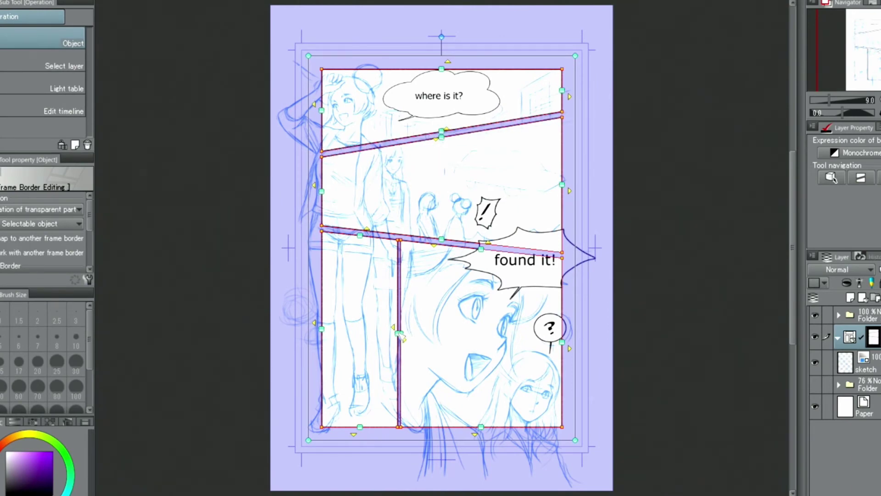
pyautogui.moveTo(400, 338); pyautogui.dragTo(389, 337)
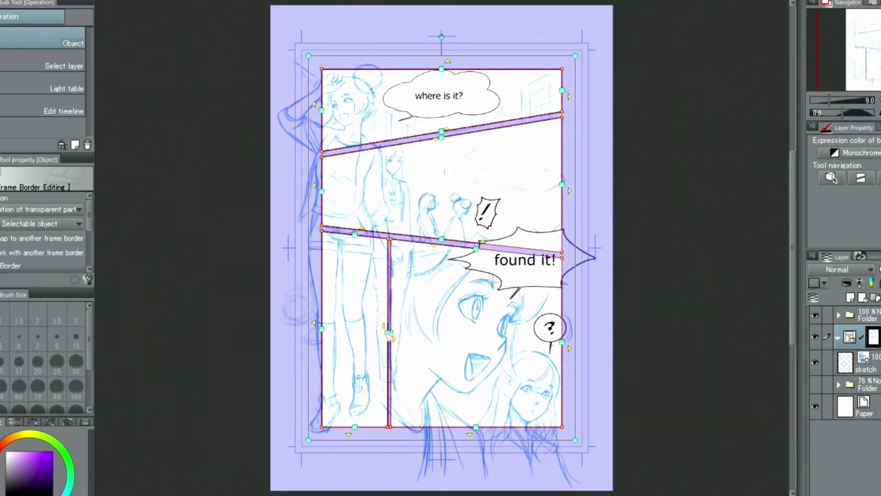
pyautogui.moveTo(389, 335); pyautogui.dragTo(378, 339)
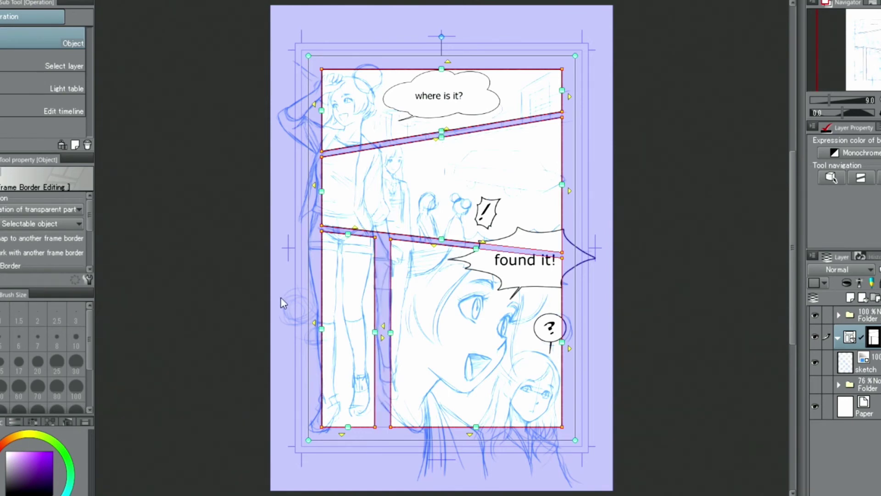
pyautogui.click(374, 285)
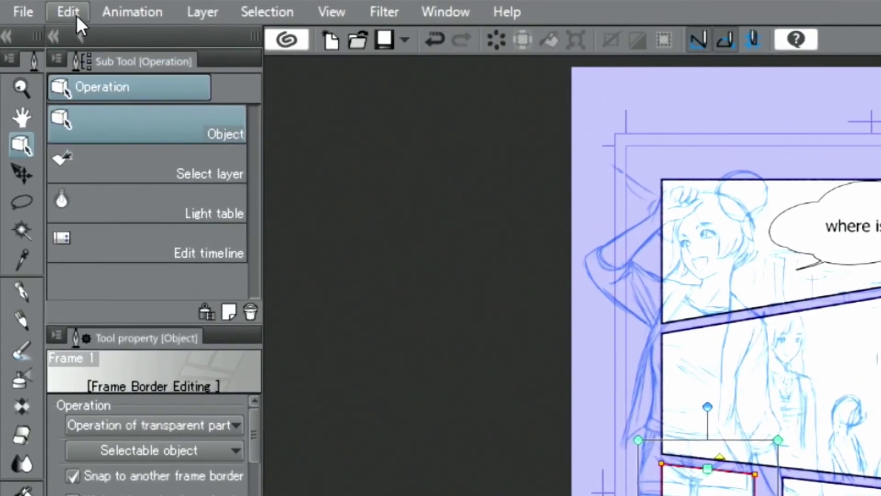
pyautogui.click(64, 11)
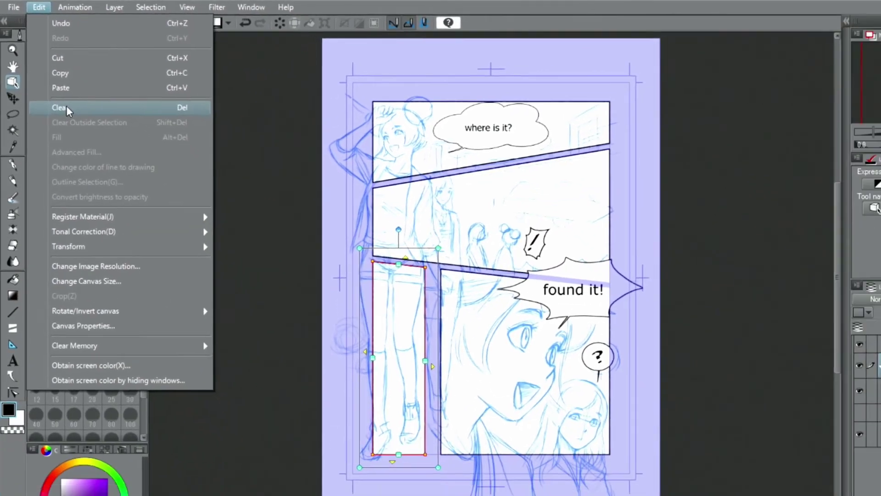
# Step: Remove the selected narrow bottom-left panel with Edit > Clear
pyautogui.click(117, 189)
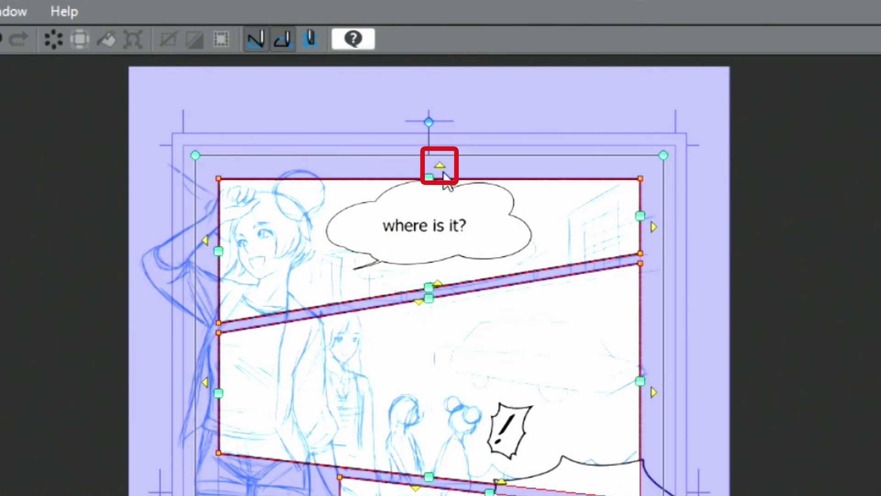
# Step: Extend the top panel to the top edge and the middle and bottom panels to the right and bottom bleed edges
pyautogui.click(442, 167)
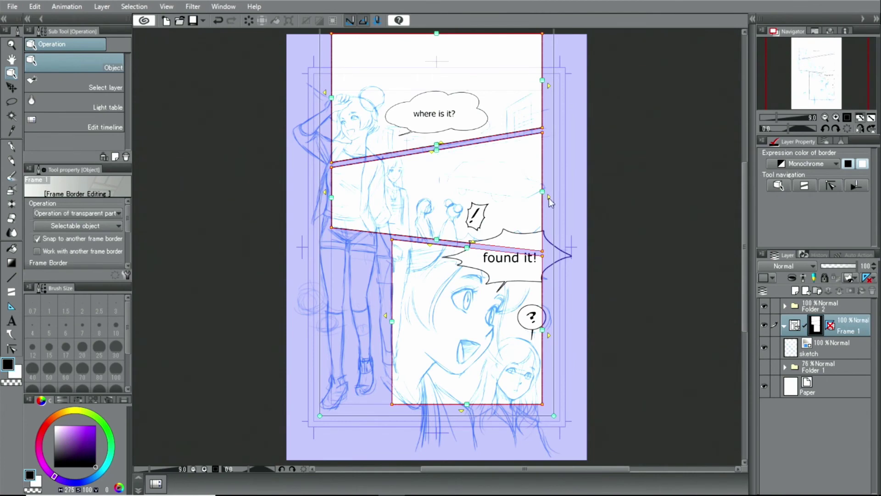
pyautogui.click(550, 197)
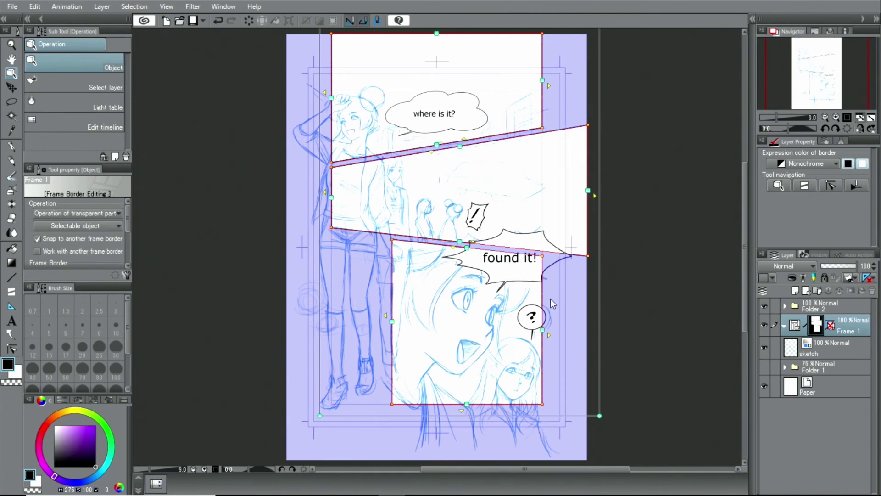
pyautogui.click(549, 338)
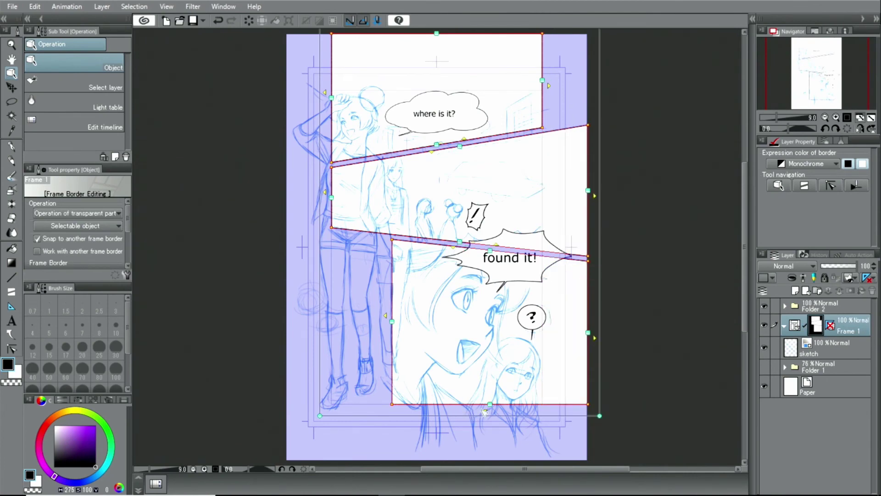
pyautogui.click(486, 411)
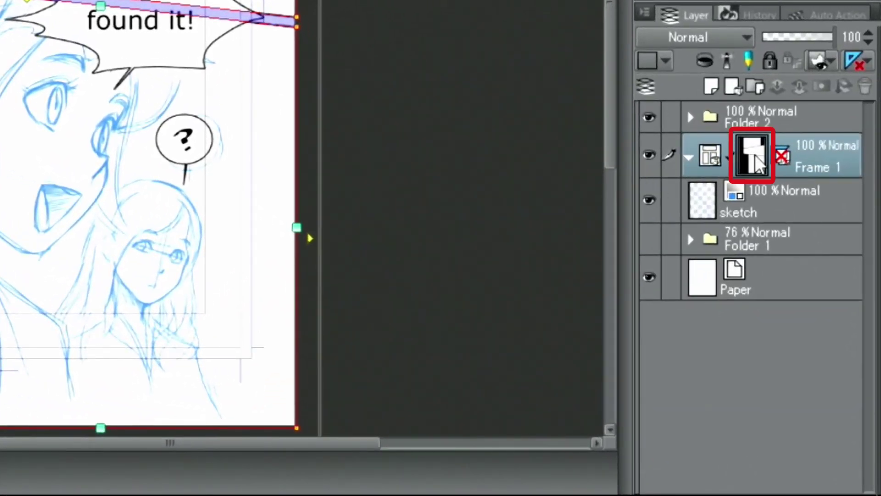
# Step: Disable Frame 1's layer mask from its mask thumbnail's context menu
pyautogui.rightClick(756, 155)
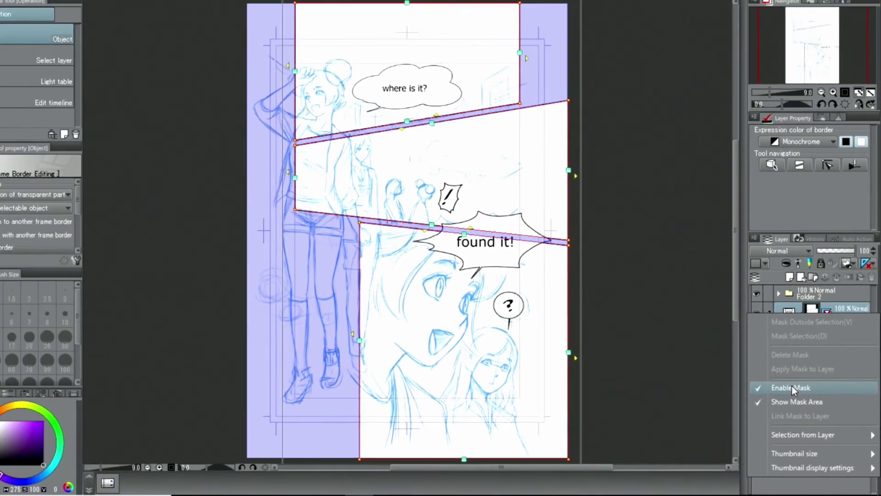
pyautogui.click(716, 294)
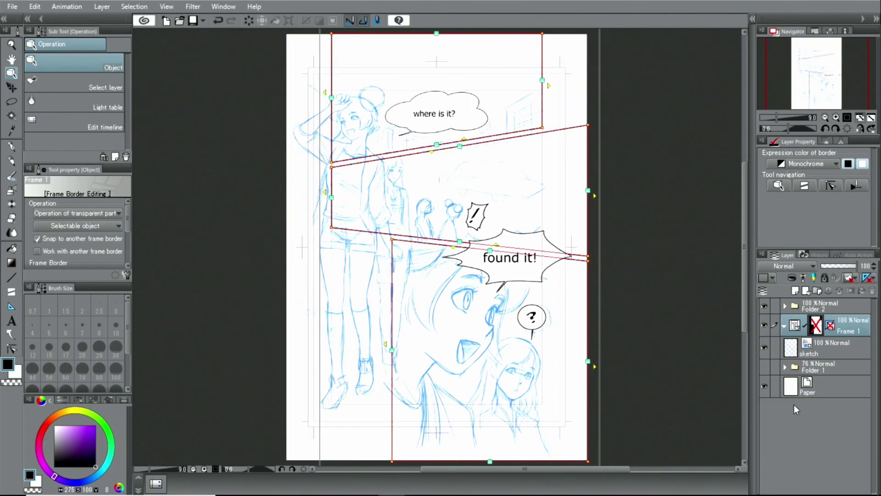